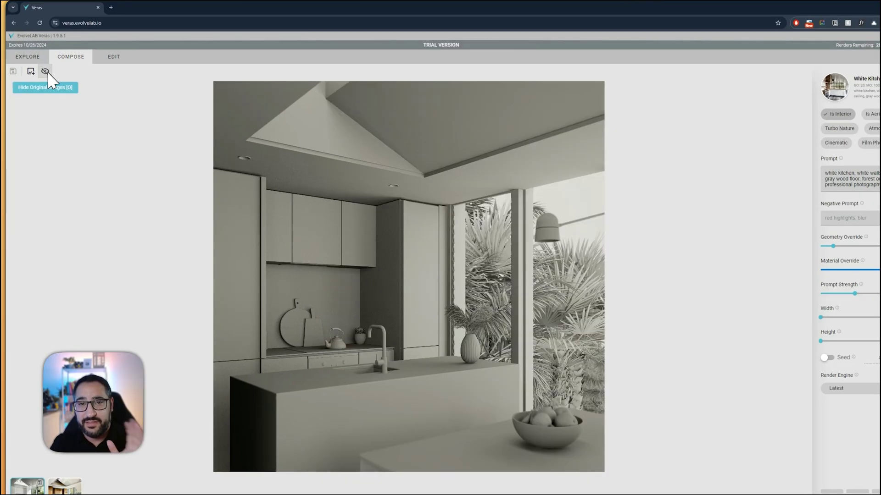
Show the rendering in place of the original kitchen image and switch to the wood-cabinet rendering
click(46, 72)
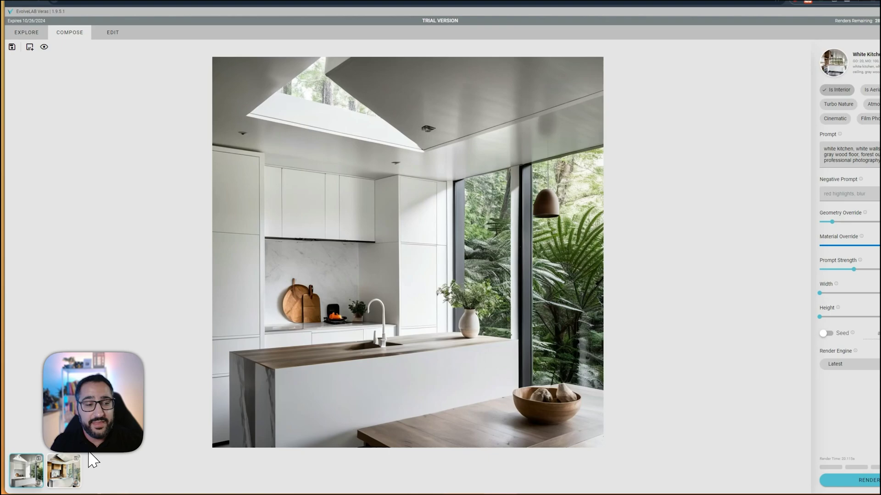
click(64, 490)
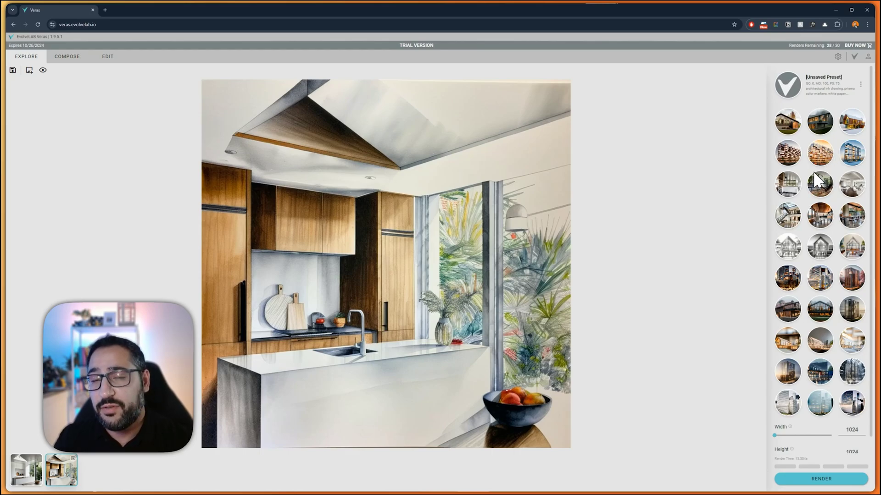
Try several style presets, including Timber Autumn Realistic and White Kitchen Creative, and apply the Chipboard Model preset
click(791, 121)
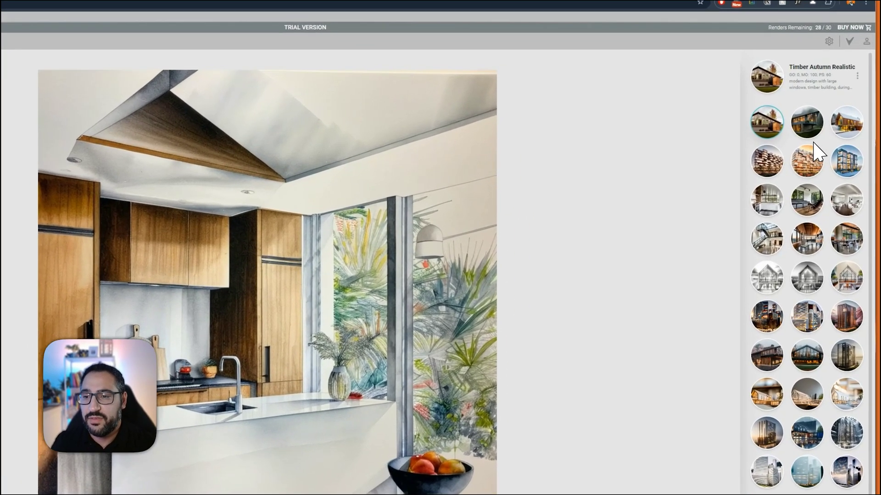
click(767, 200)
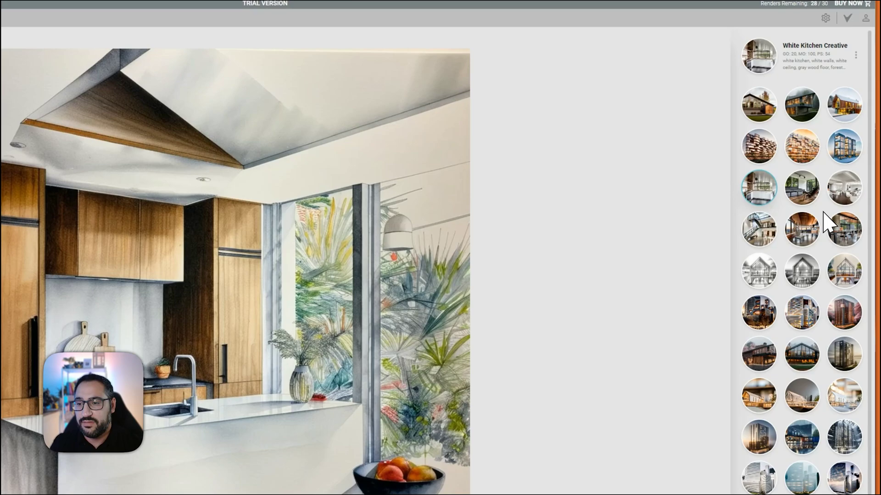
click(844, 311)
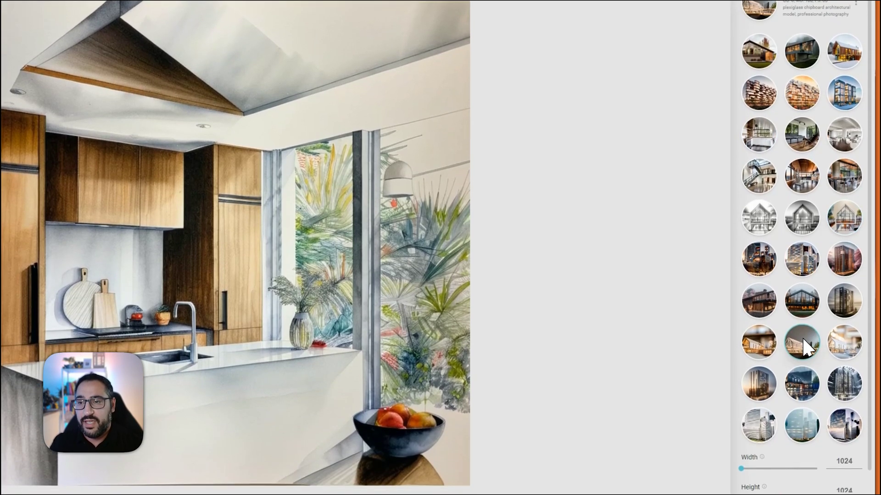
click(802, 382)
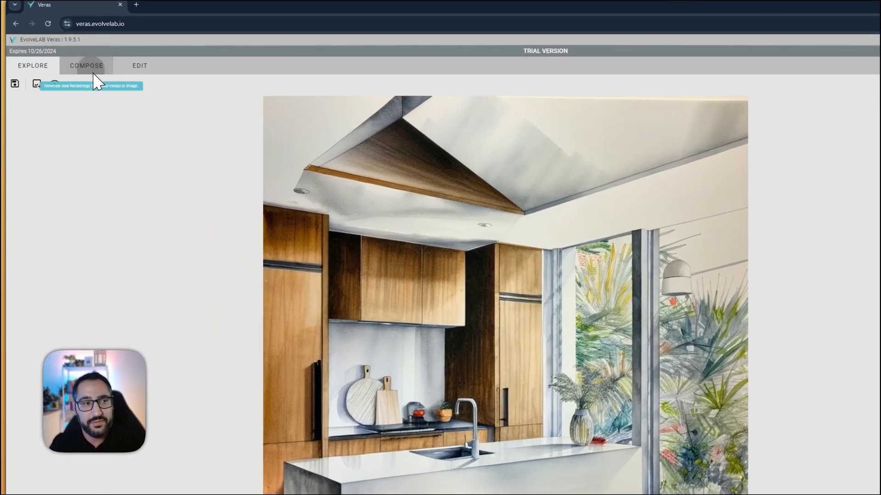
Open the compose settings, enable Is Interior and turn off the Cinematic option for the kitchen image
click(70, 59)
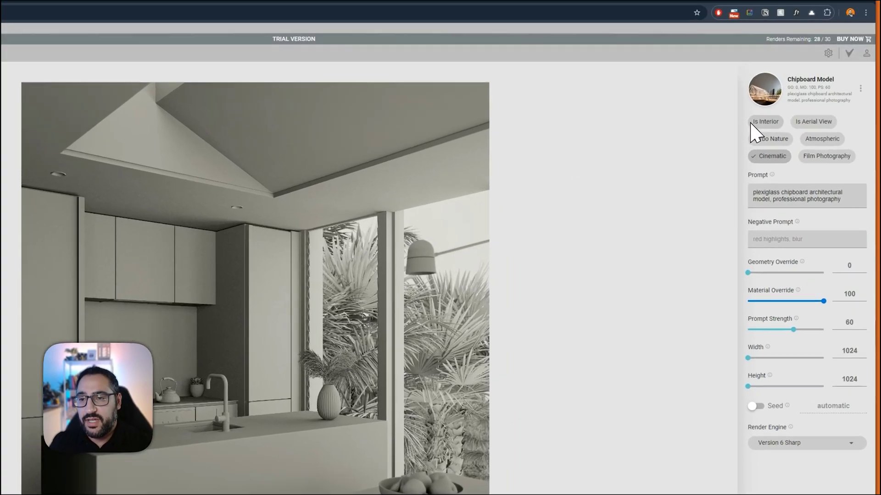
click(788, 110)
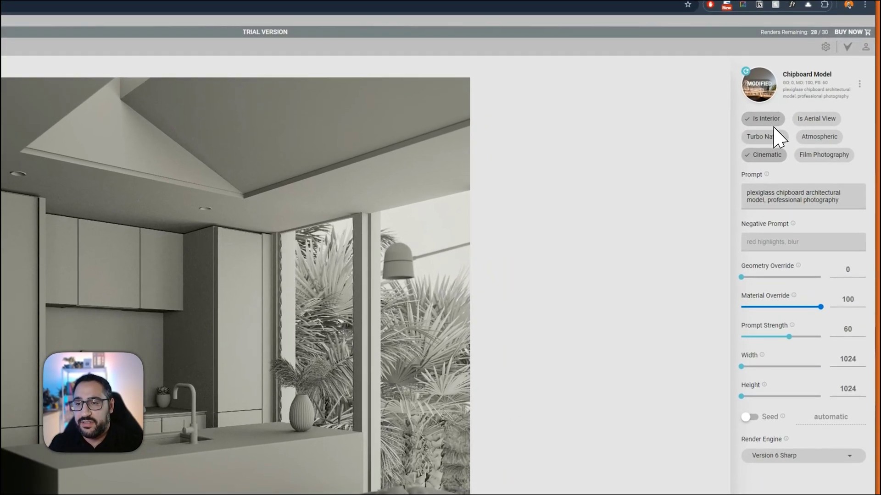
click(769, 147)
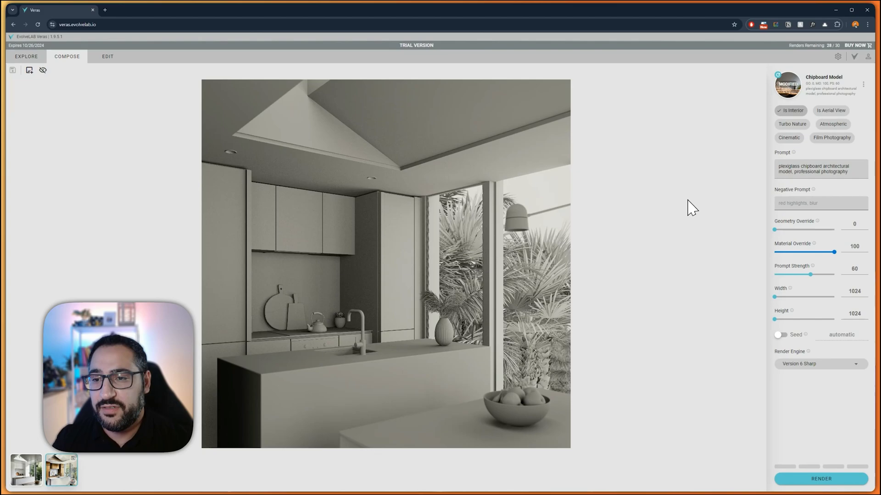
Replace the prompt with "realistic photo, modern kitchen, dark cabinets, white stone backsplash, dark ceiling, palm trees outside, sunny day"
click(841, 181)
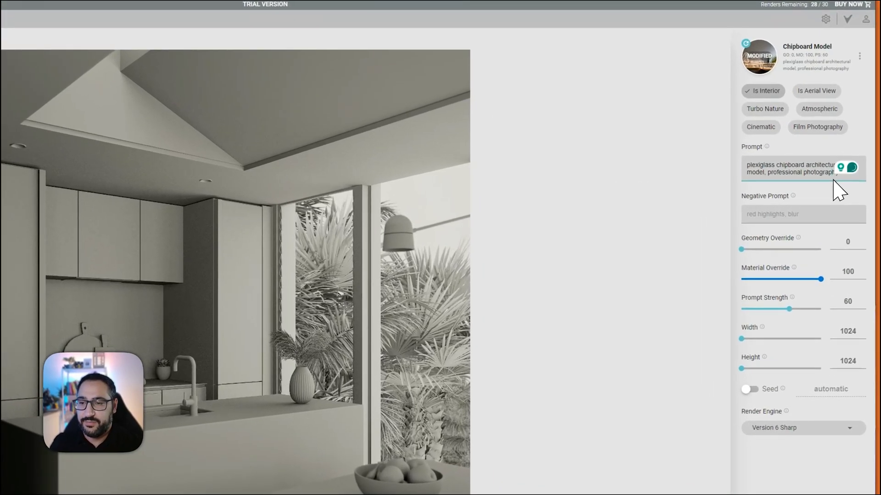
key(ctrl+a)
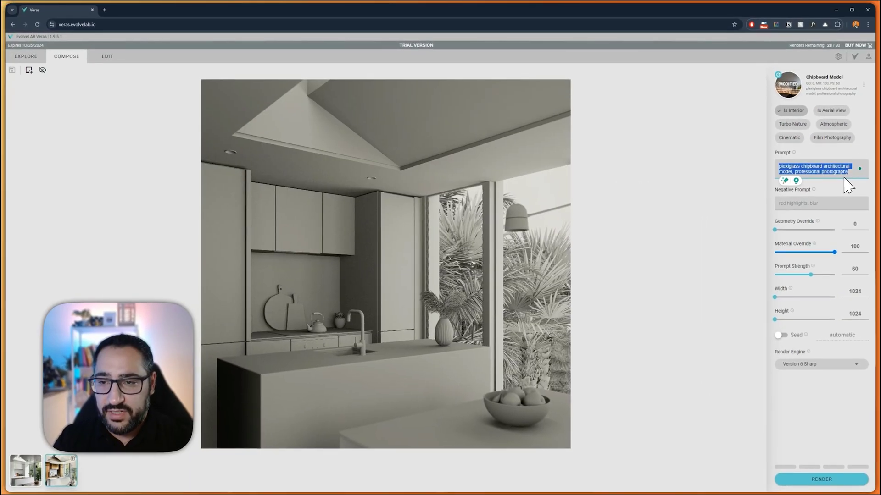
key(BackSpace)
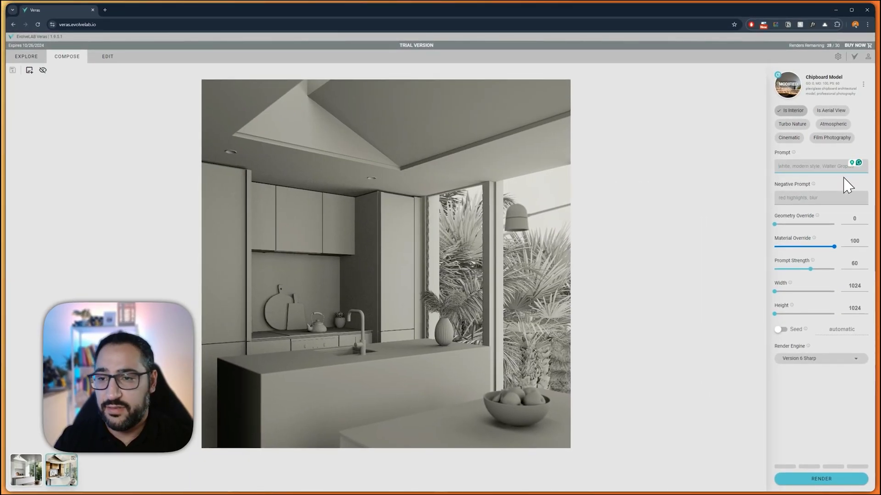
text(realistic photo, modern kitchen,)
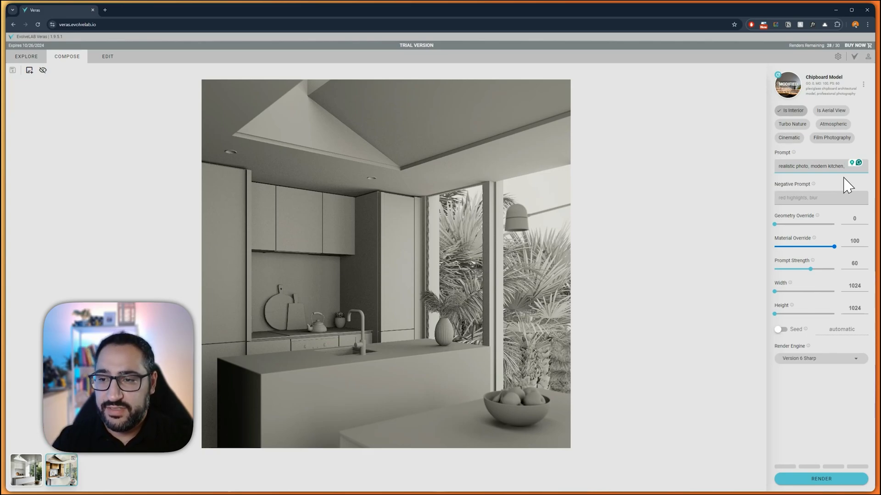
text(binets, white stone)
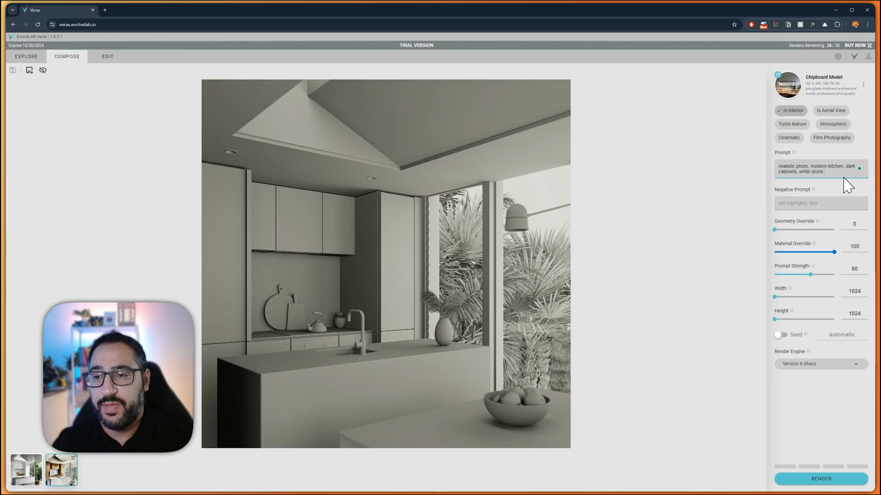
text(cei)
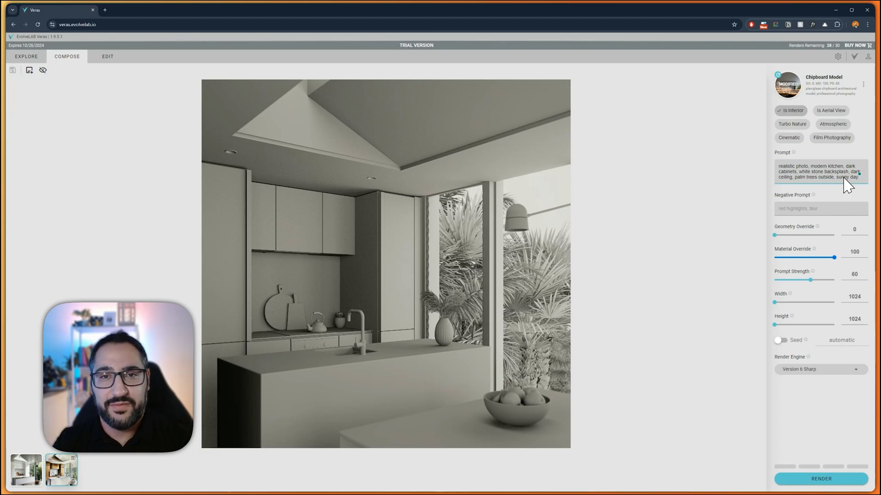
Enter "people, cars" as the negative prompt
click(823, 210)
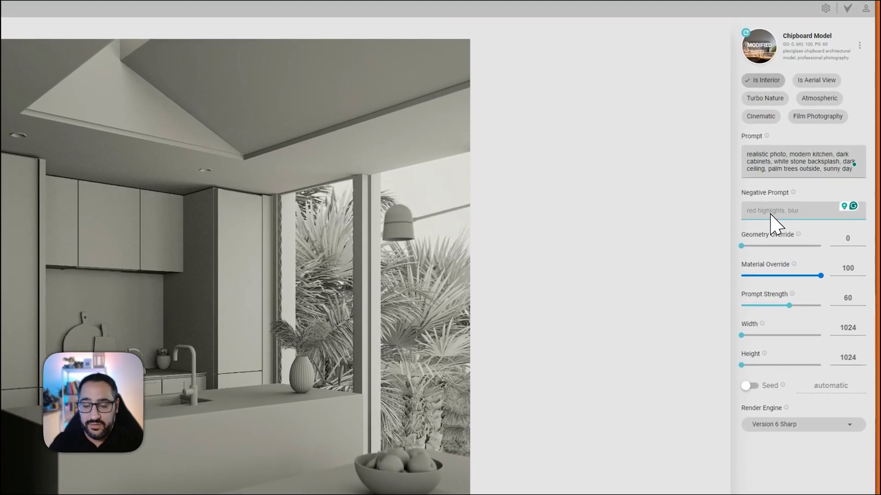
text(people)
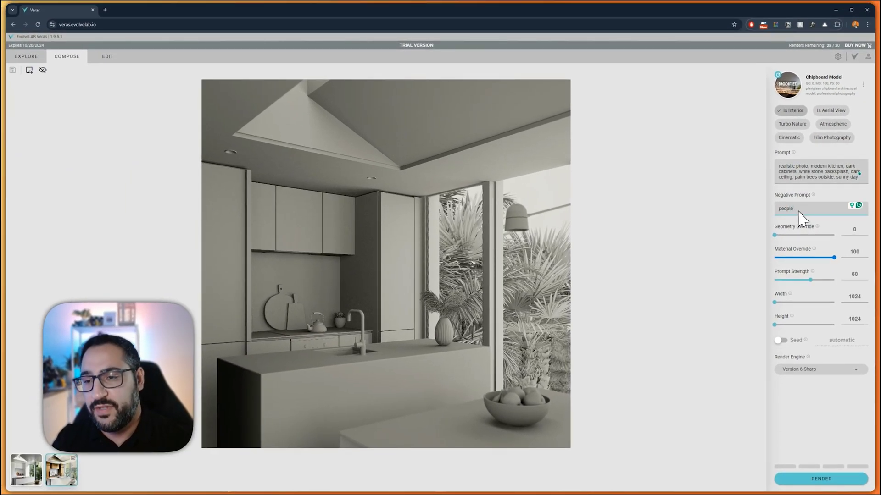
text(, cars)
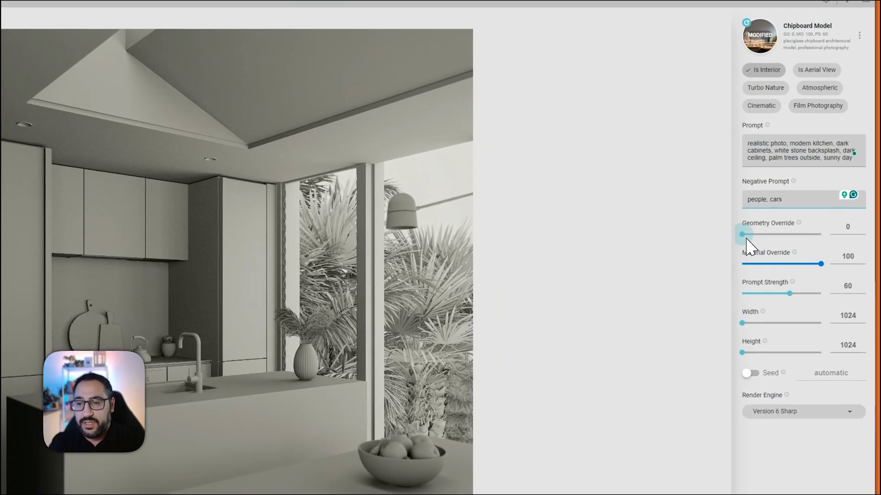
Try Geometry Override at its maximum of 100 and set it back to 20
drag(775, 235, 786, 239)
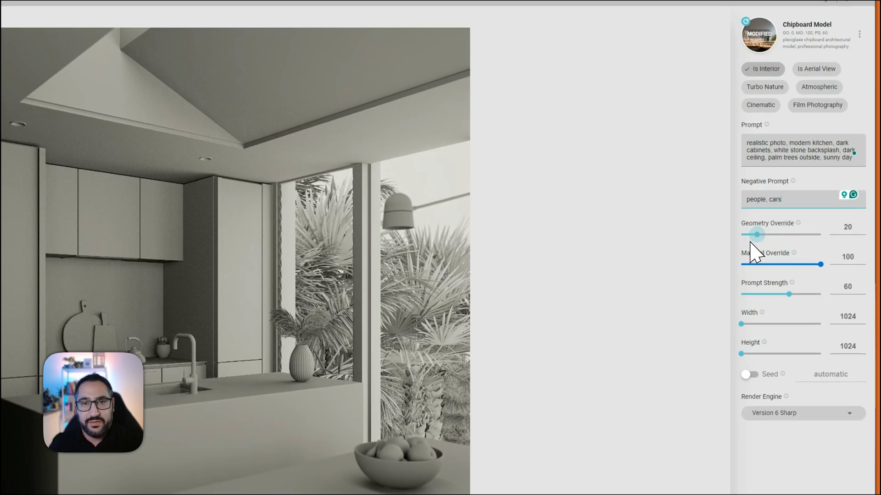
drag(757, 235, 823, 235)
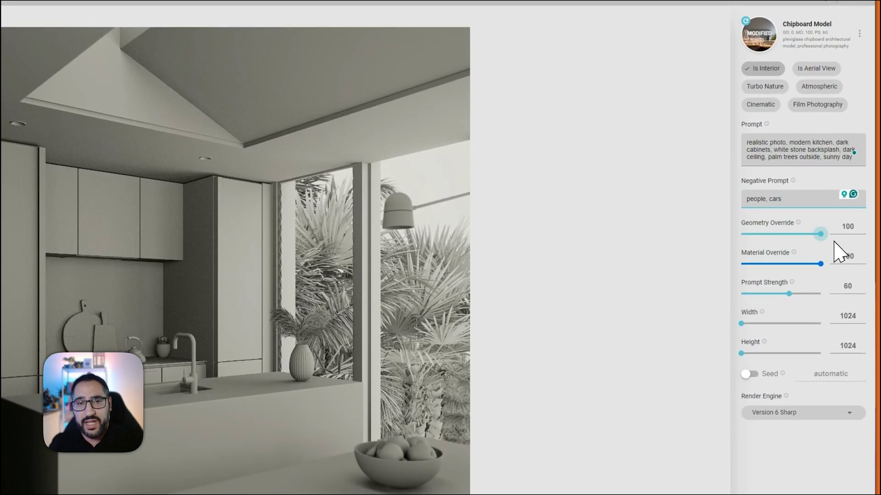
click(761, 236)
click(758, 236)
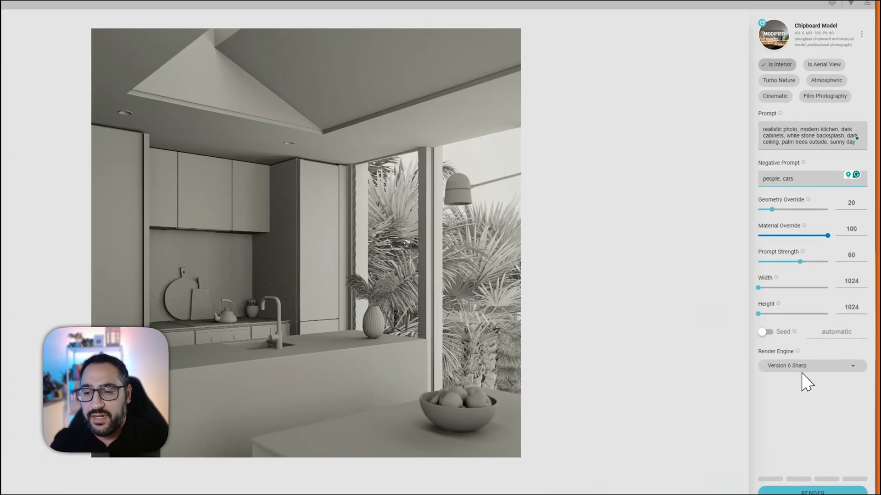
Review the render engine options, keep Version 6 Sharp, and render the kitchen image
click(810, 371)
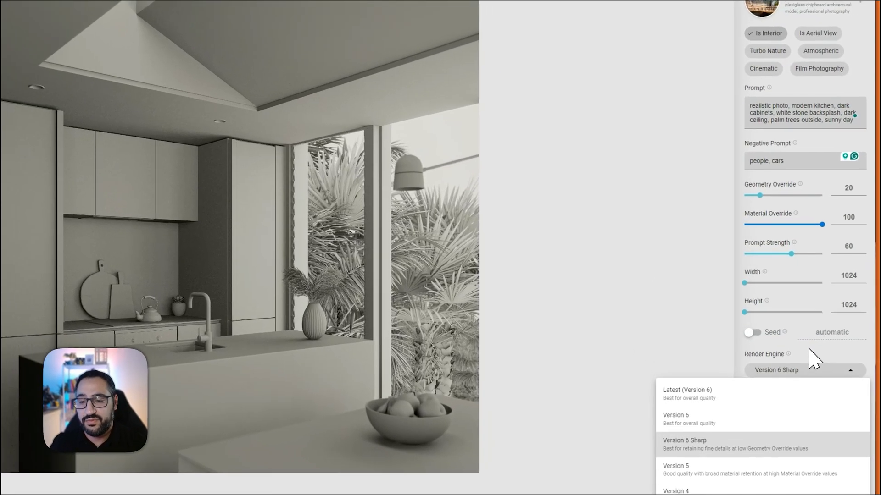
click(812, 367)
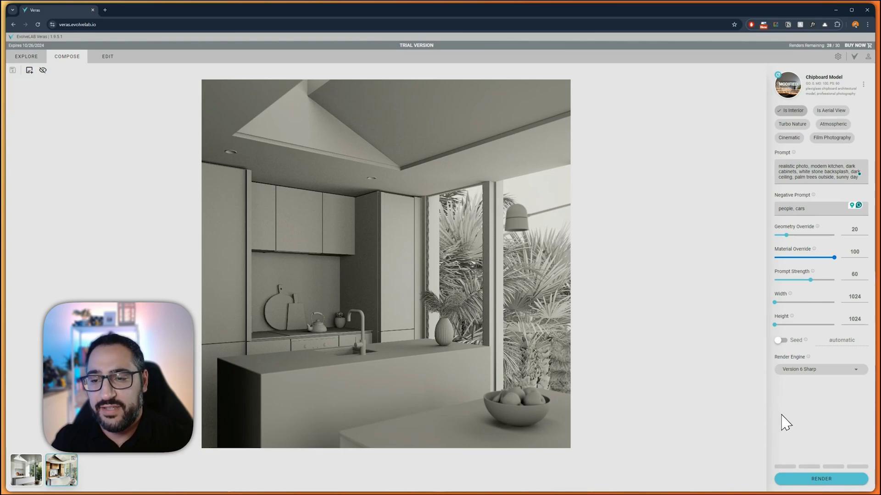
click(810, 480)
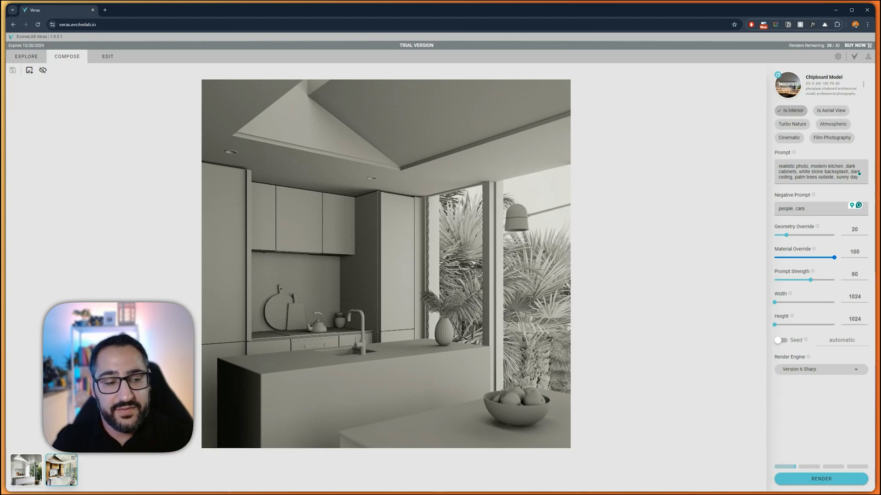
Compare the earlier white-kitchen and wood-cabinet renderings by displaying each one
click(32, 467)
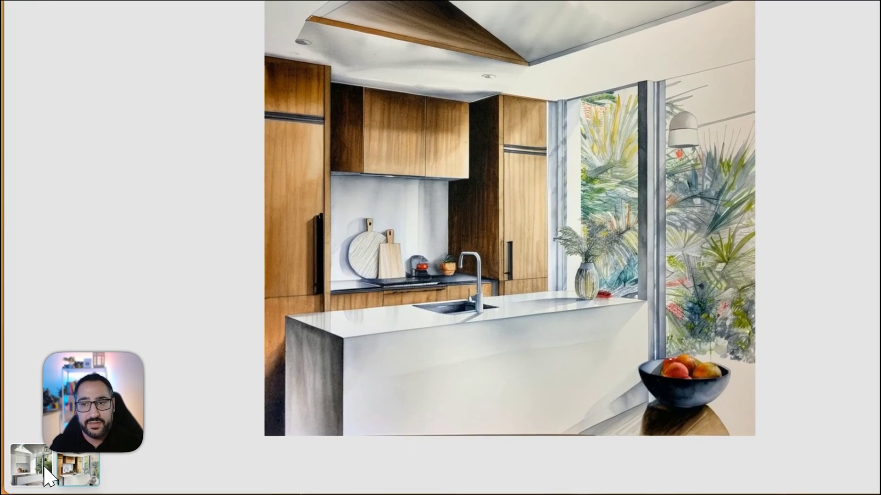
click(44, 469)
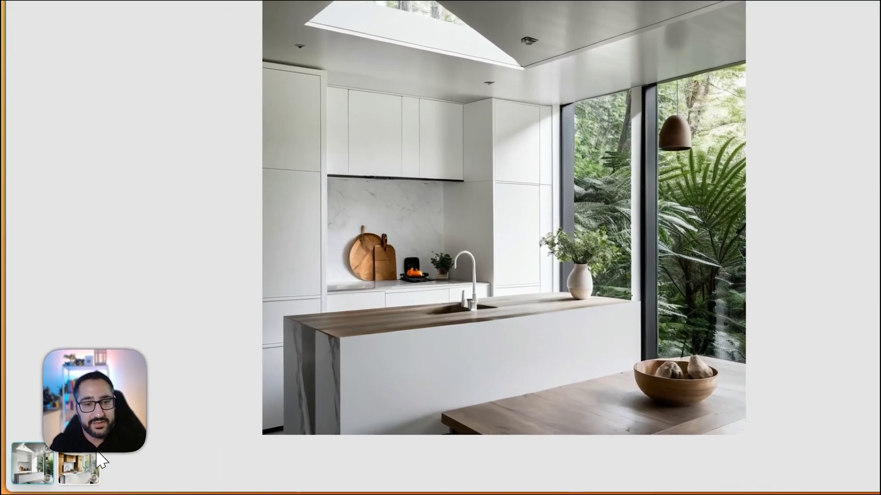
click(62, 470)
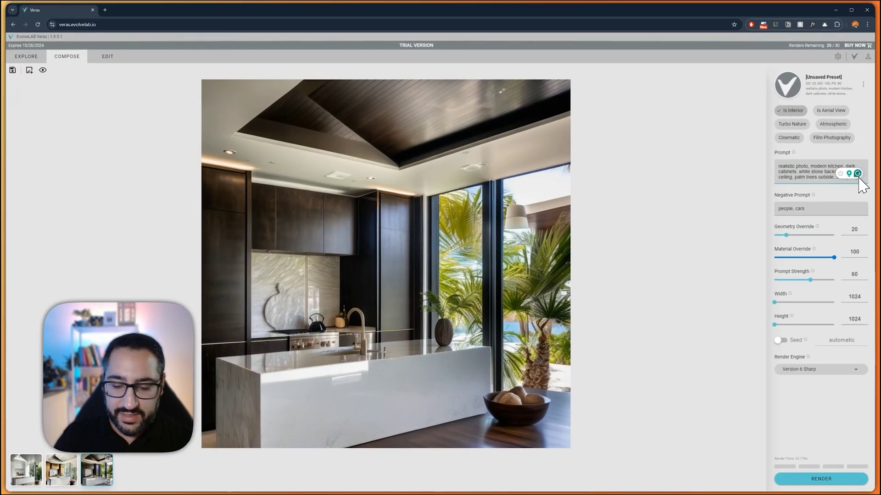
Append "skylight above" to the prompt and add "vent, diffuser" to the negative prompt
text(, skylight above)
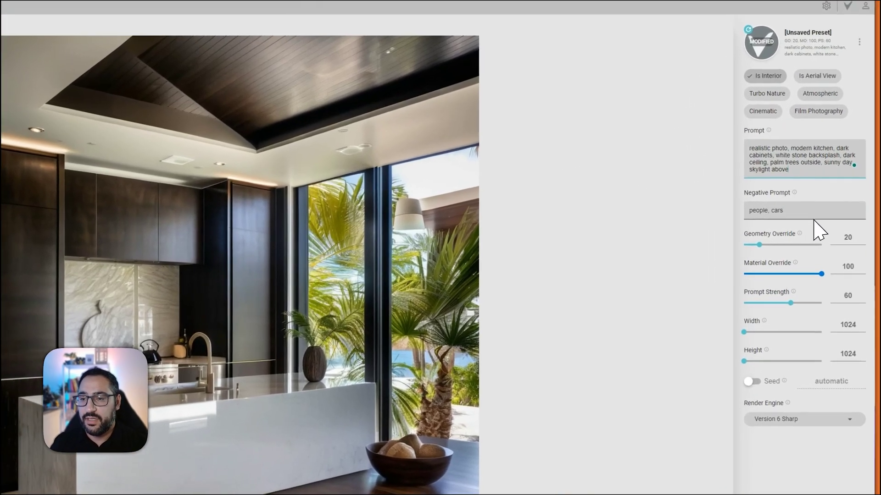
click(828, 218)
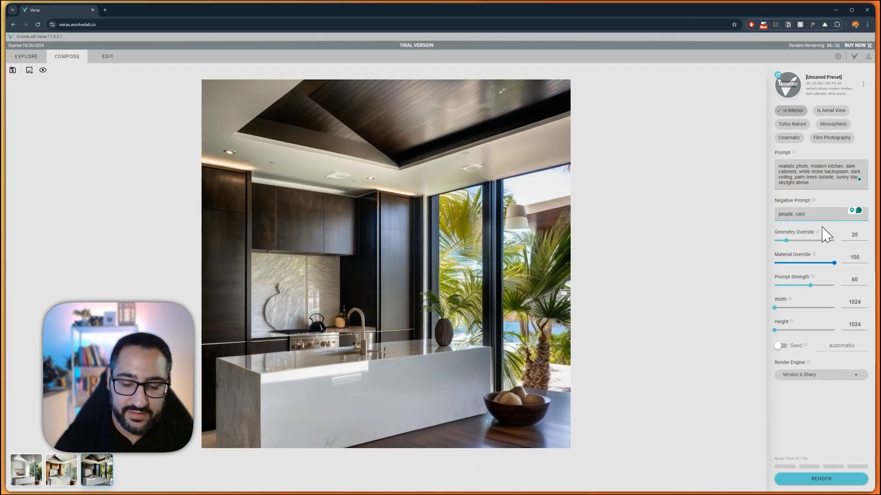
text(, vent, dif)
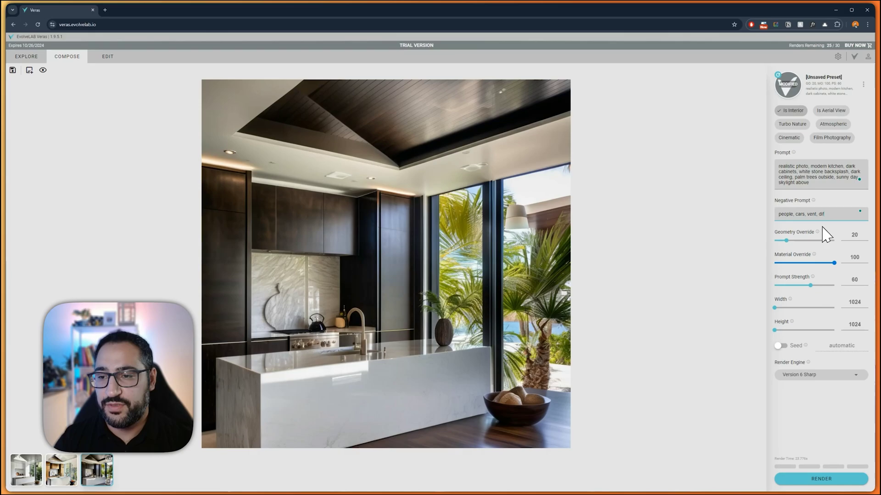
text(fuser)
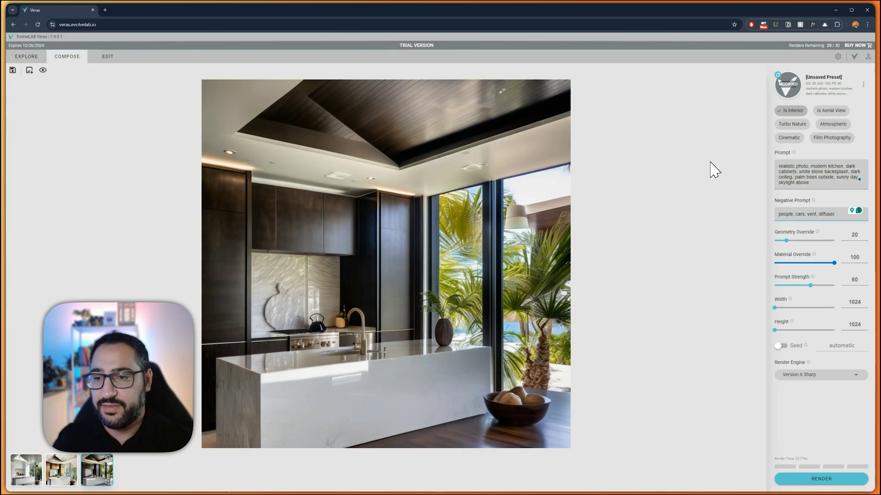
Lower Geometry Override to 10 and render the kitchen again
drag(785, 241, 748, 245)
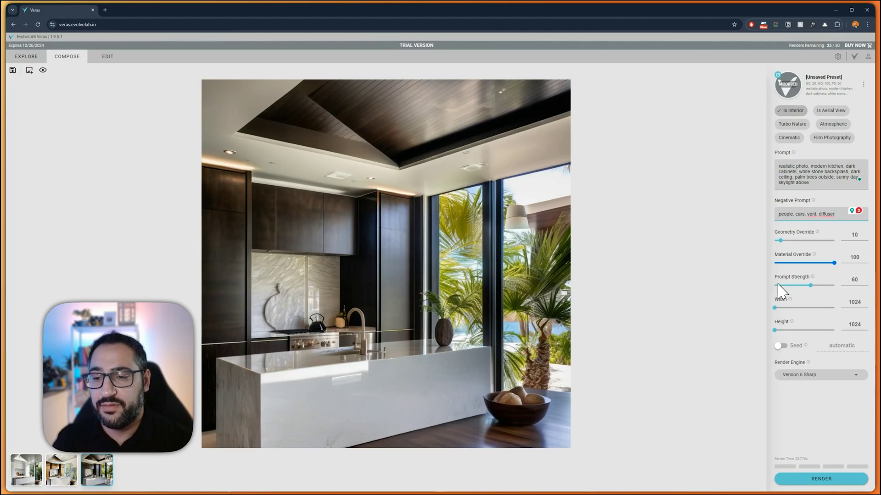
click(818, 479)
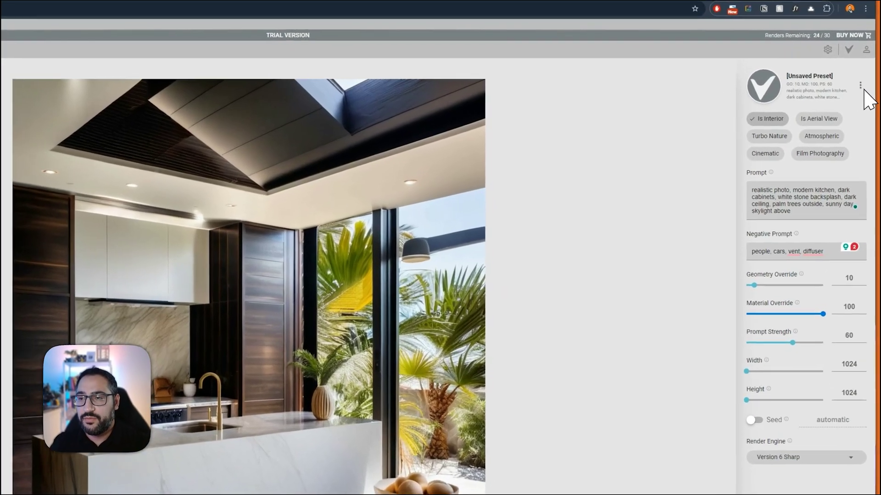
View the available options for saving and managing the unsaved preset, and dismiss them
click(864, 84)
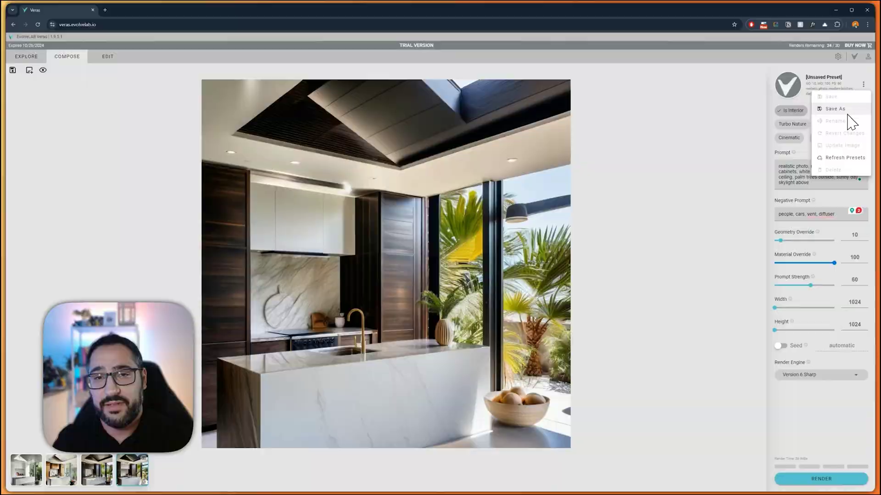
click(799, 105)
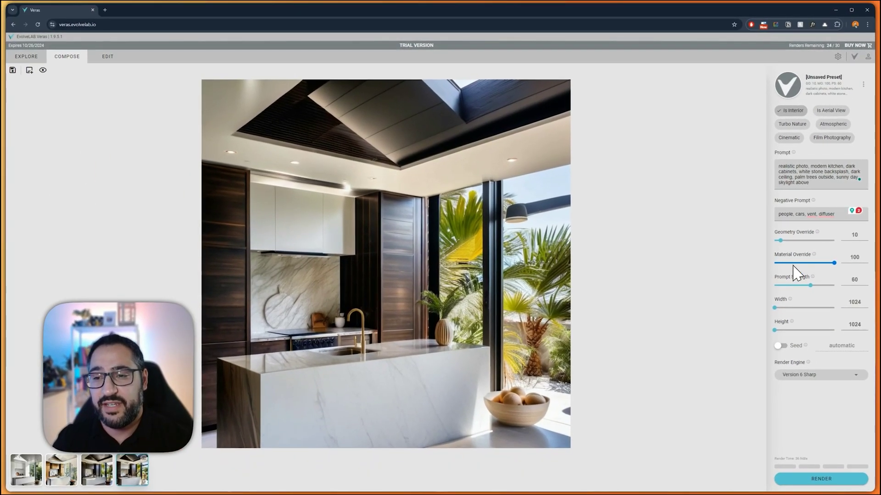